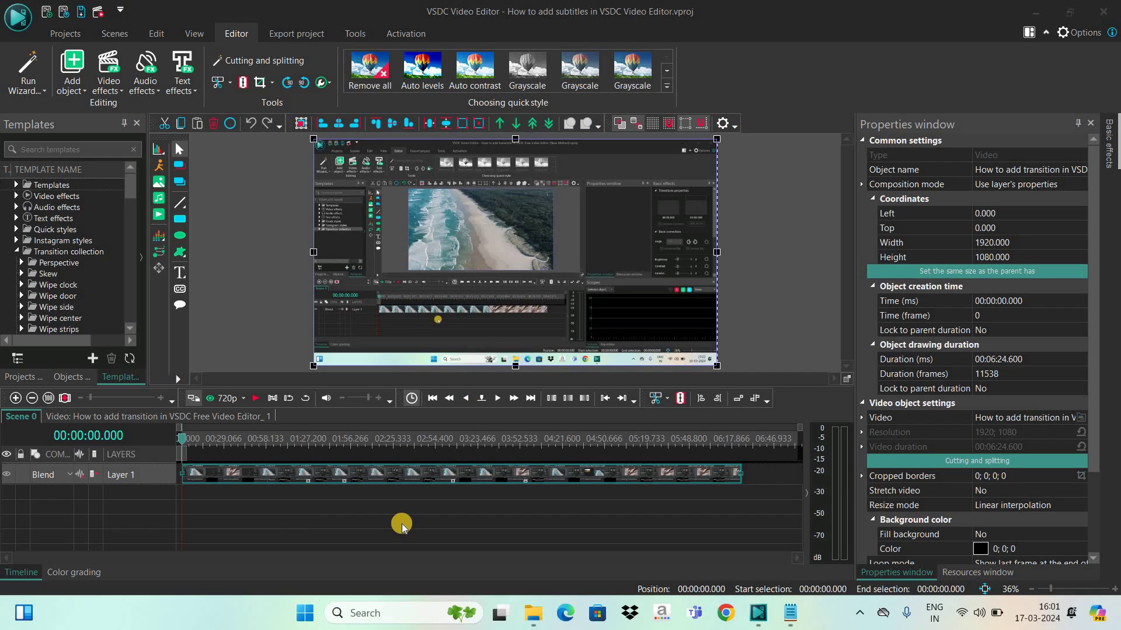
# - Play the footage, stop it, and return the playhead to the timeline start
pyautogui.click(256, 401)
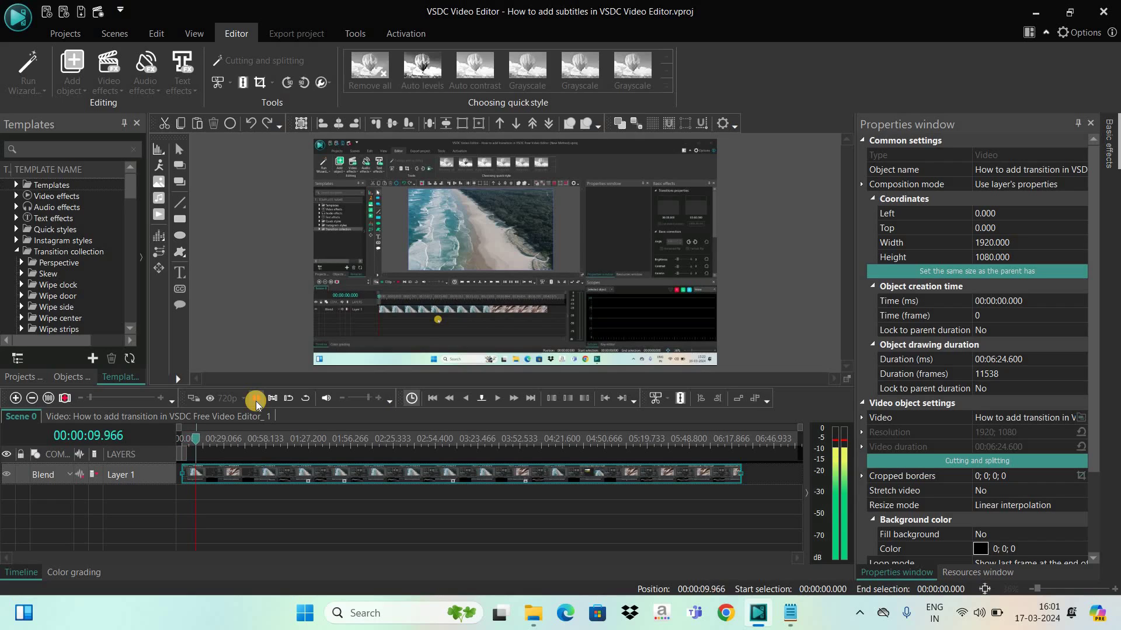
pyautogui.click(255, 400)
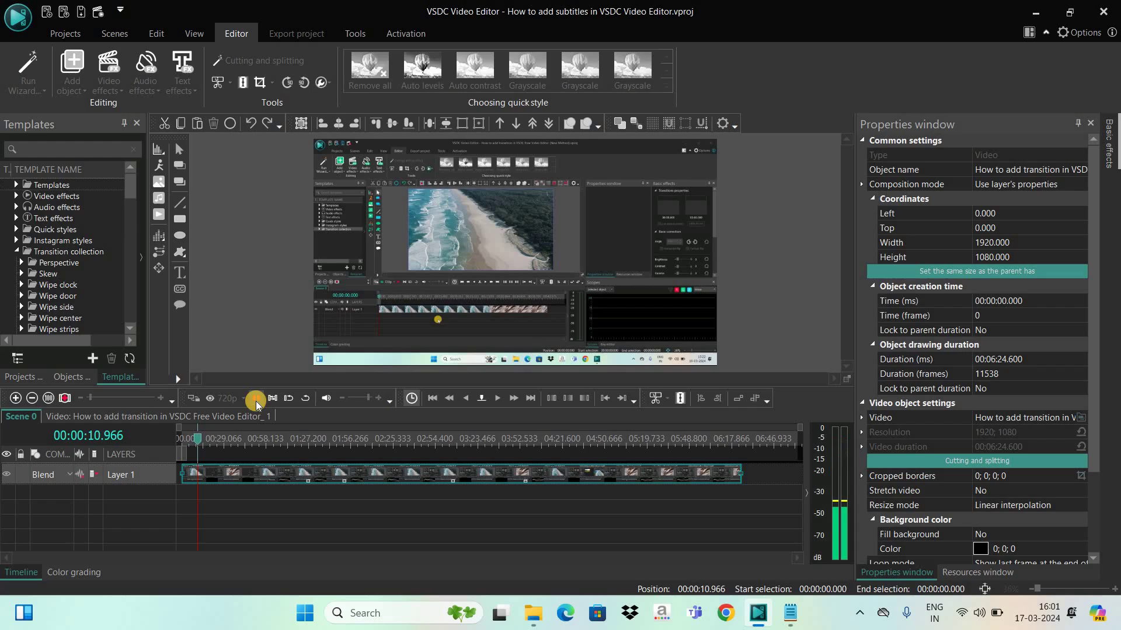
pyautogui.click(189, 438)
pyautogui.press('Home')
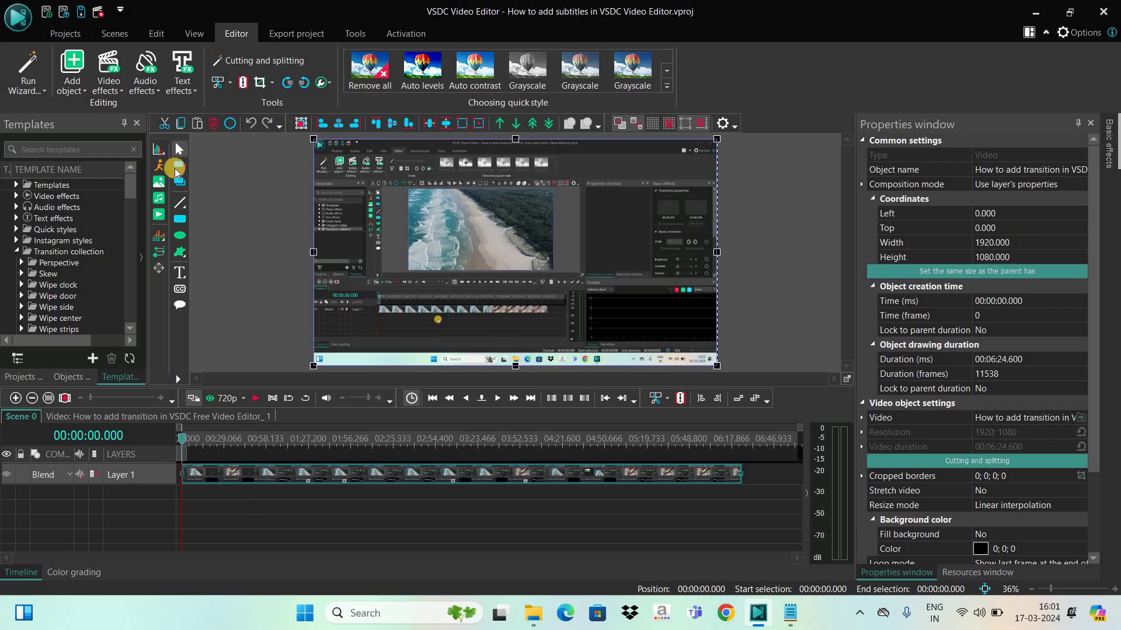
# - Add a Subtitles object without a file, keeping default position settings on a new layer
pyautogui.click(76, 88)
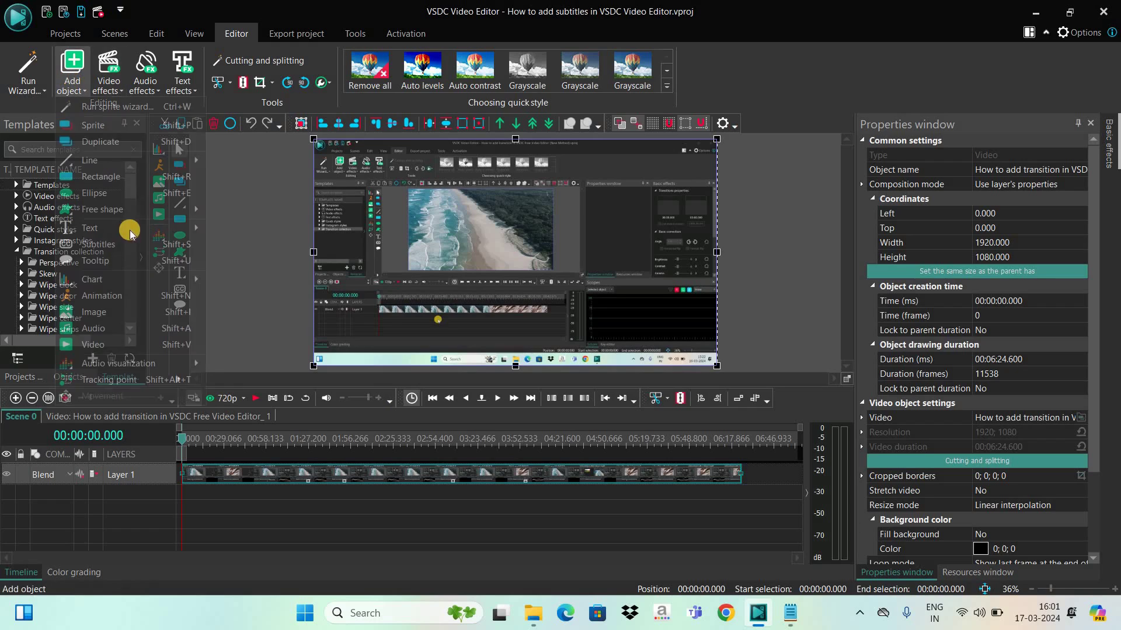
pyautogui.click(136, 245)
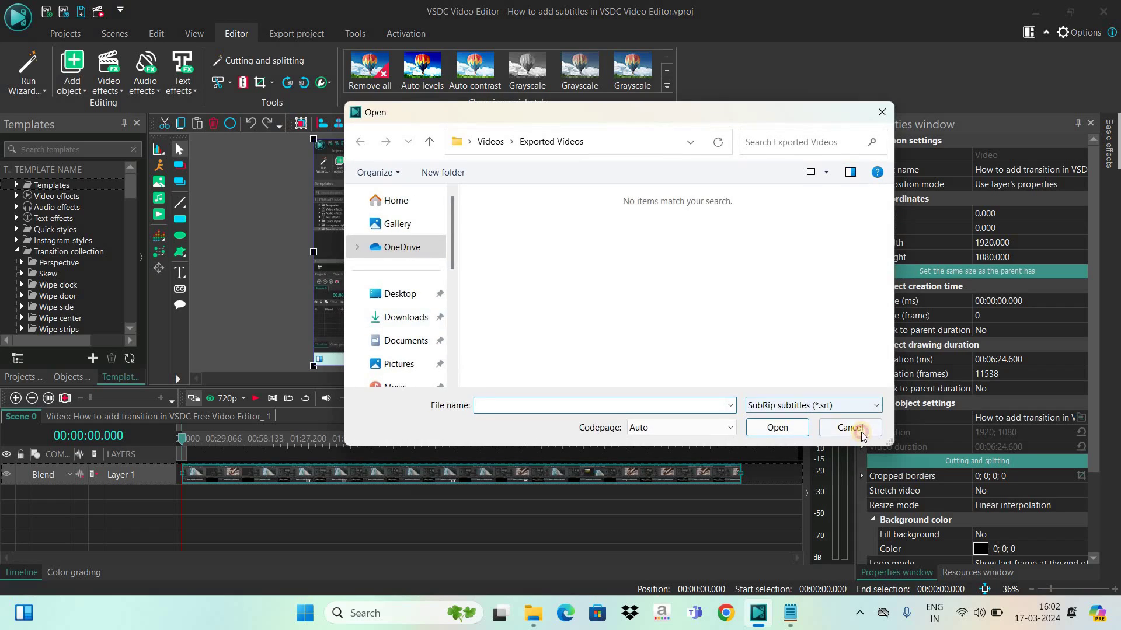
pyautogui.click(861, 434)
pyautogui.click(692, 374)
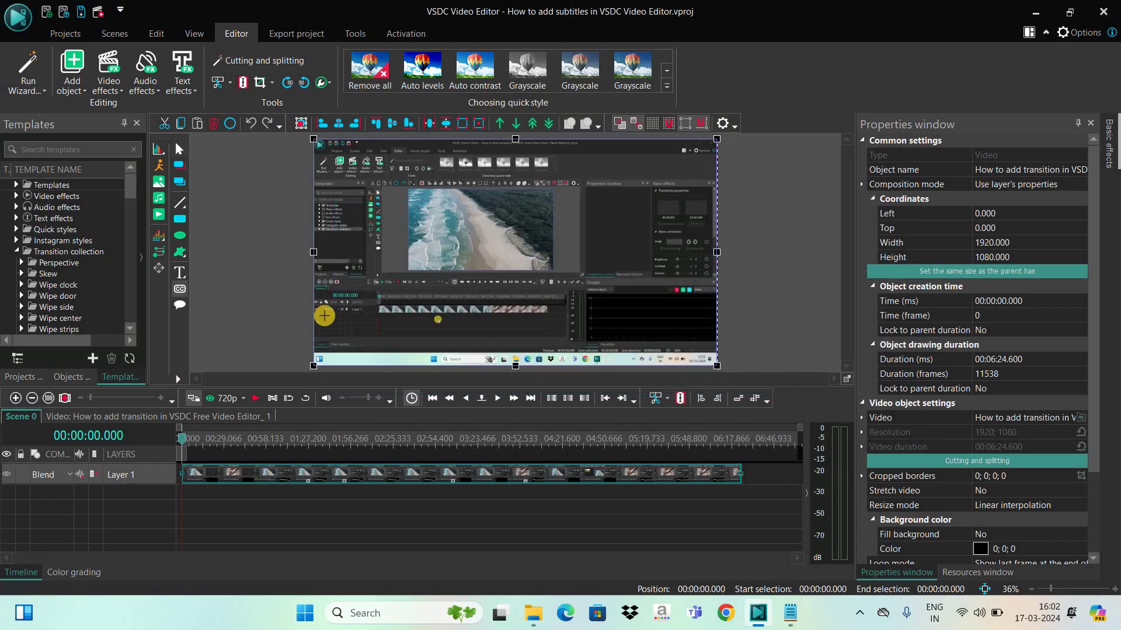
# - Draw the Subtitles 1 box across the lower part of the preview frame
pyautogui.click(381, 320)
pyautogui.moveTo(382, 320); pyautogui.dragTo(709, 351)
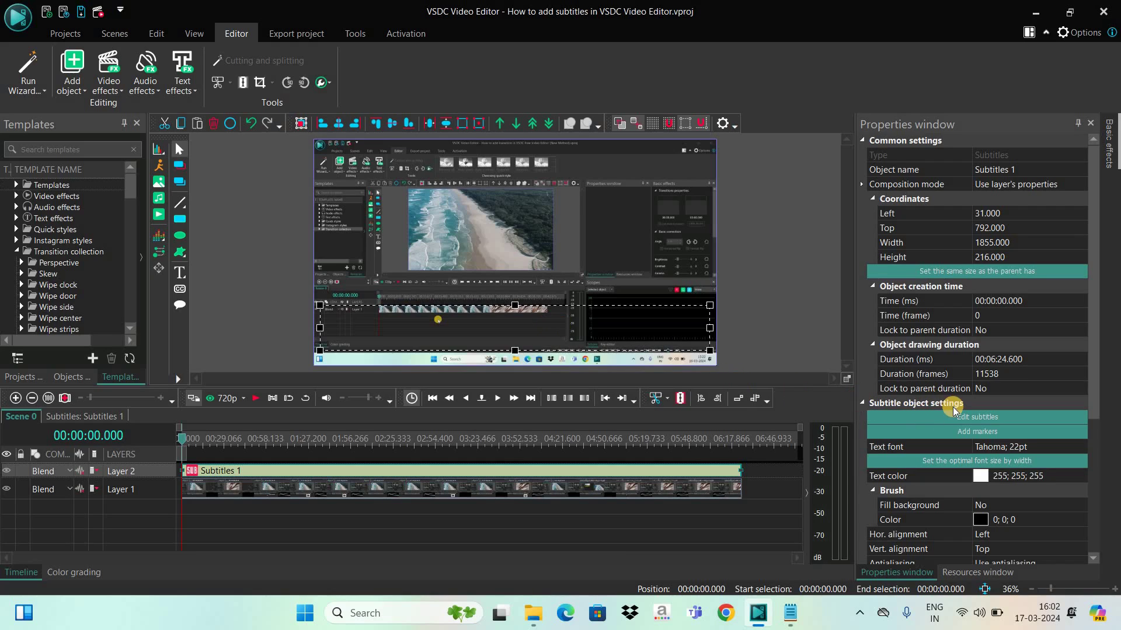
# - Load Downloads > Captions > captions.srt into the Subtitles 1 text and confirm
pyautogui.click(1043, 418)
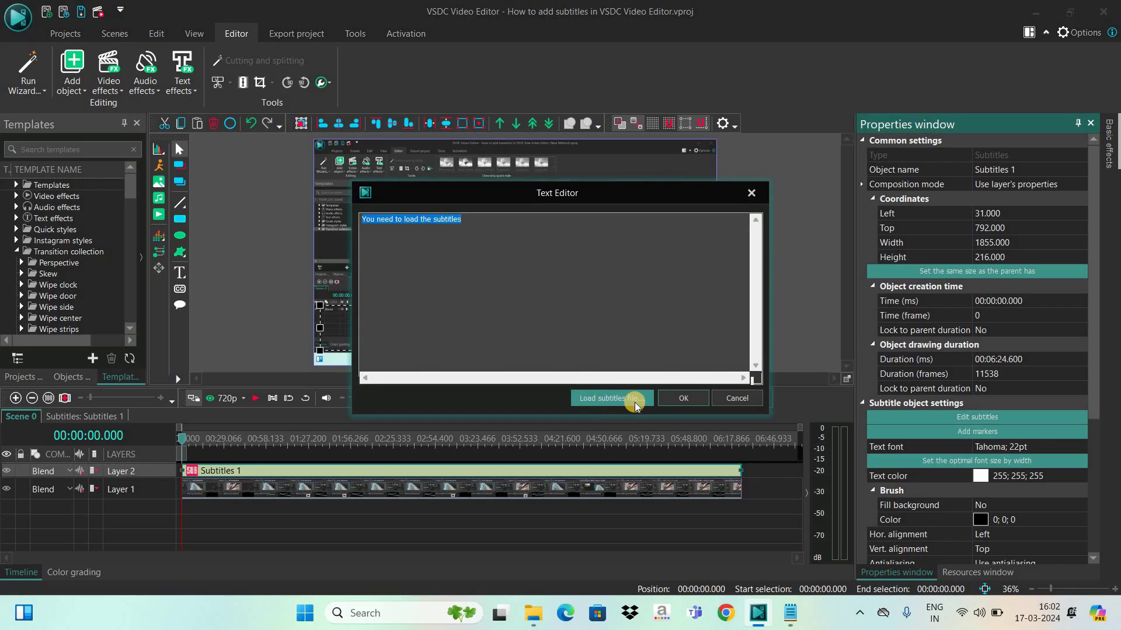
pyautogui.click(635, 402)
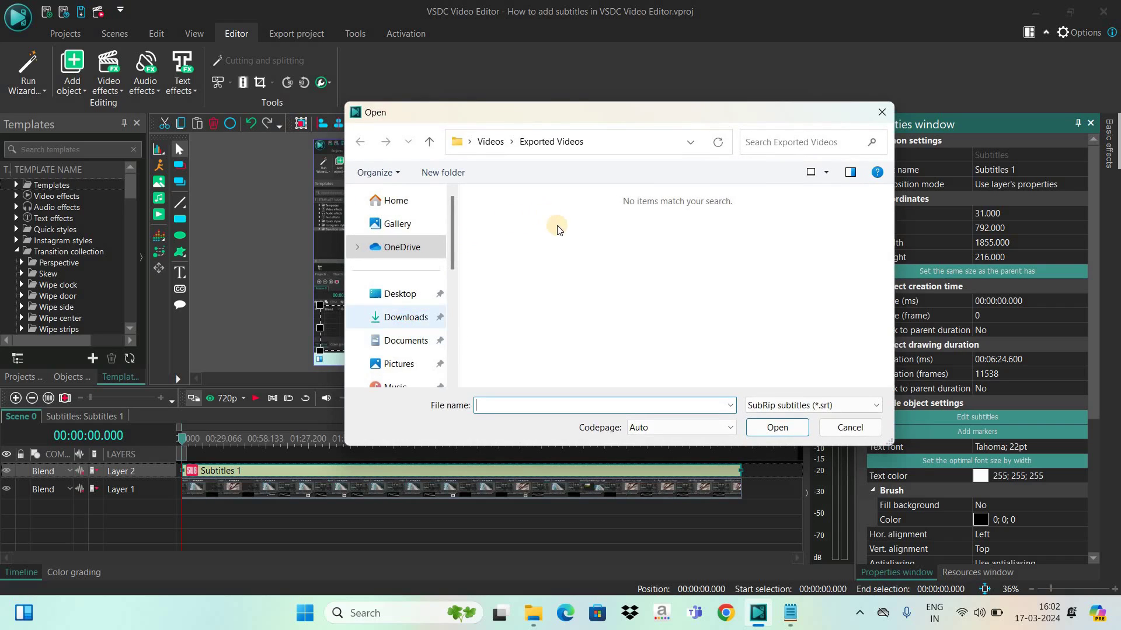
pyautogui.doubleClick(563, 237)
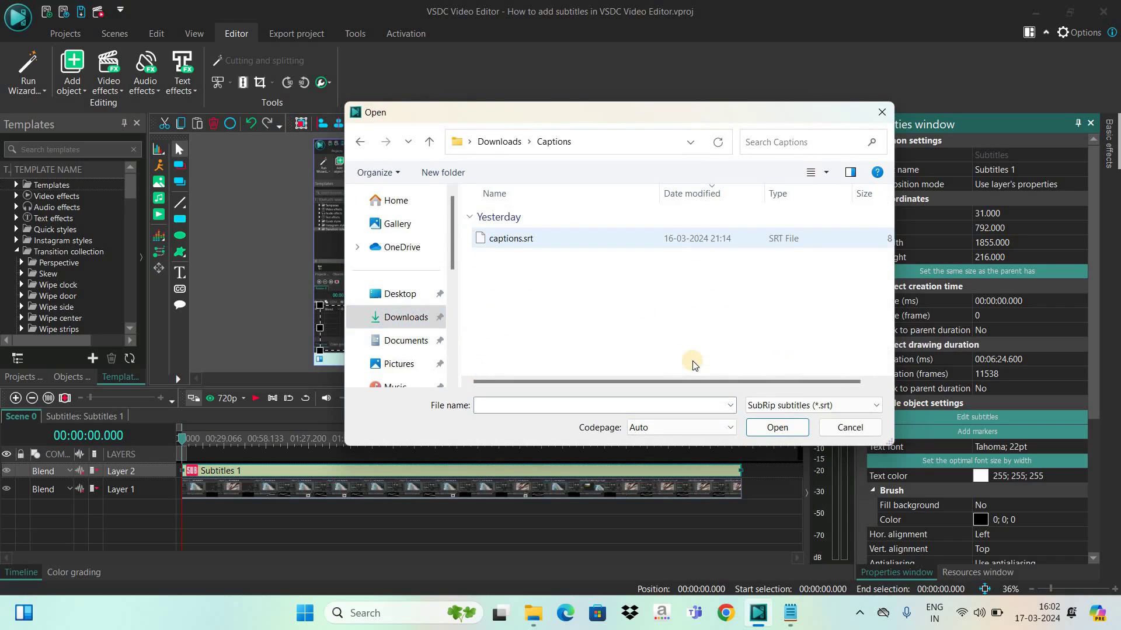
pyautogui.click(776, 428)
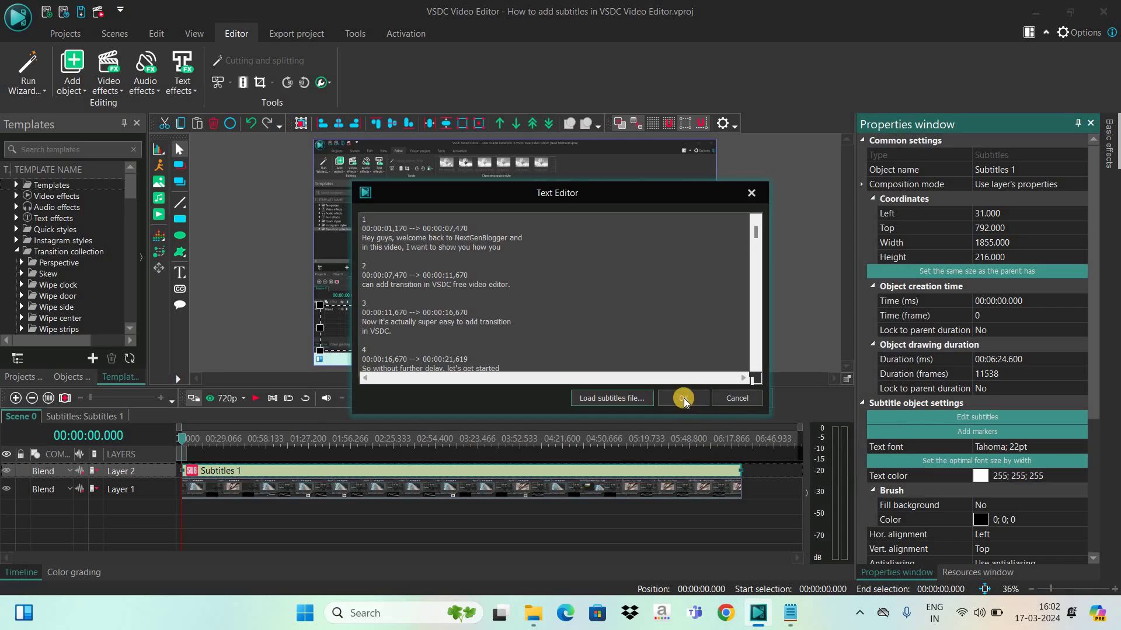
pyautogui.click(684, 398)
# - Preview the project with subtitles in 720p, pause it, and close the preview
pyautogui.click(224, 403)
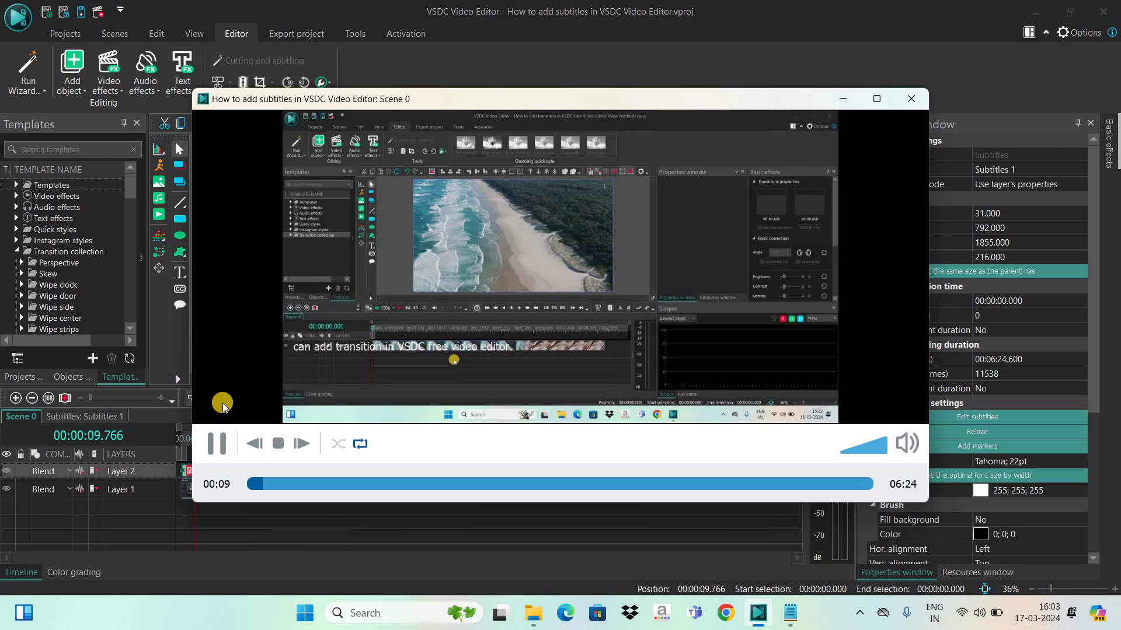
pyautogui.press('space')
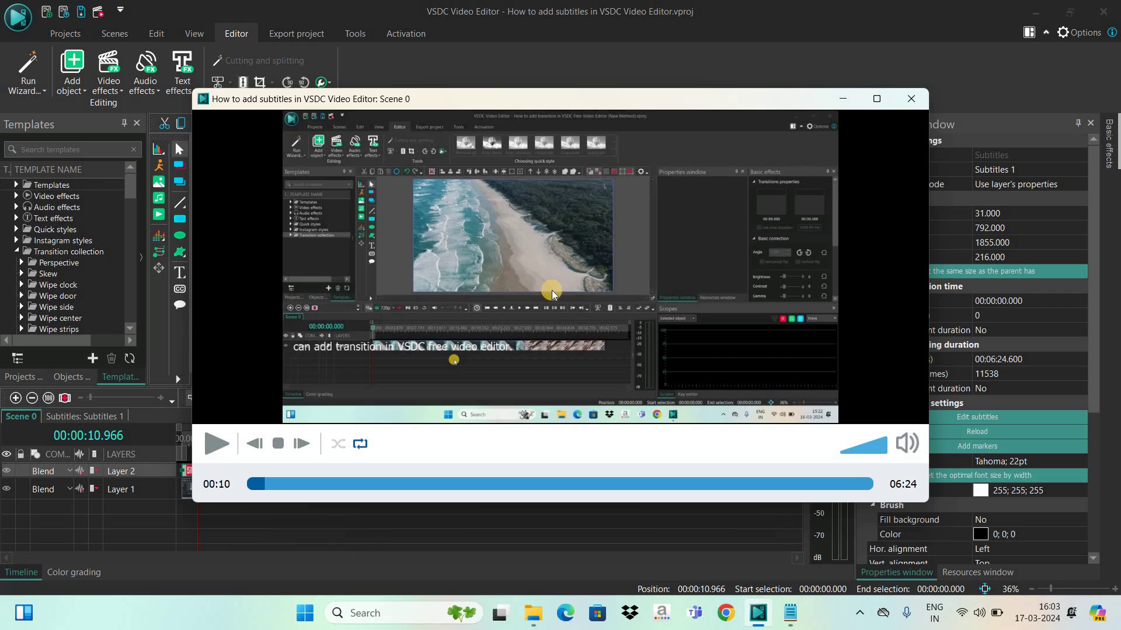
pyautogui.click(907, 102)
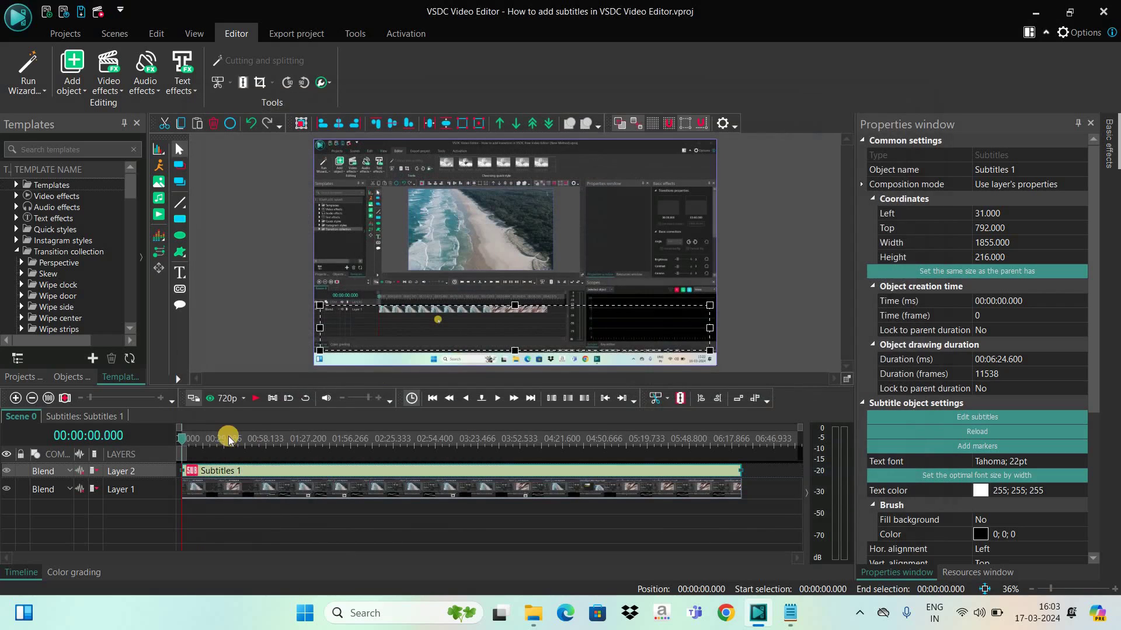
# - Move the playhead to 00:00:07.600 and select the subtitle box in the scene
pyautogui.click(188, 442)
pyautogui.click(192, 441)
pyautogui.click(367, 325)
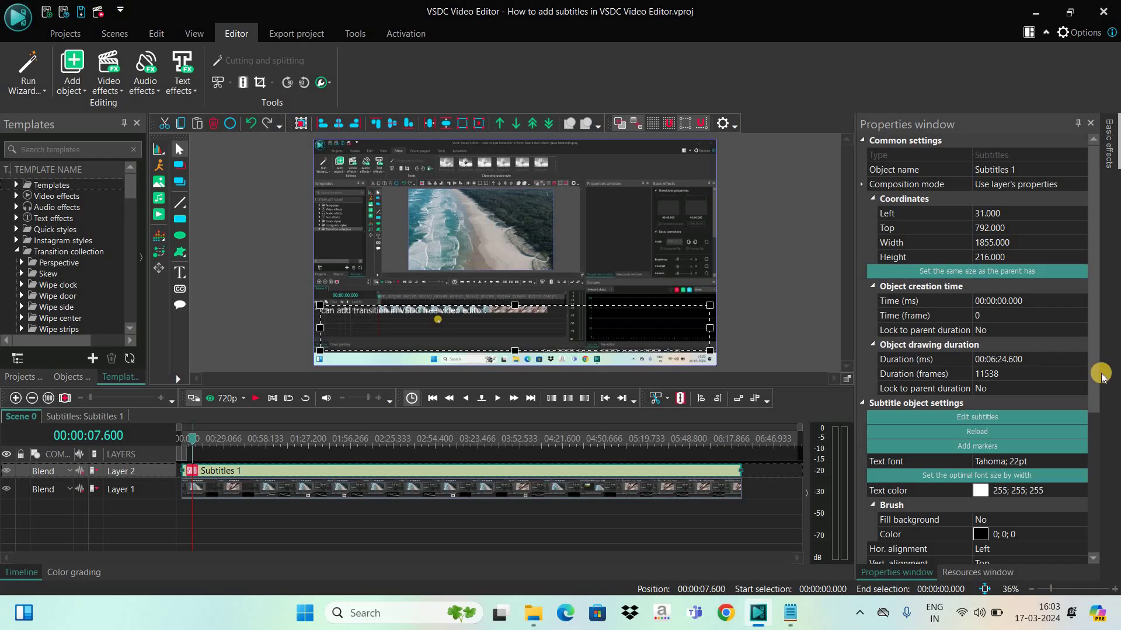
# - Set the Subtitles 1 horizontal and vertical alignment both to Center
pyautogui.scroll(-2, 952, 449)
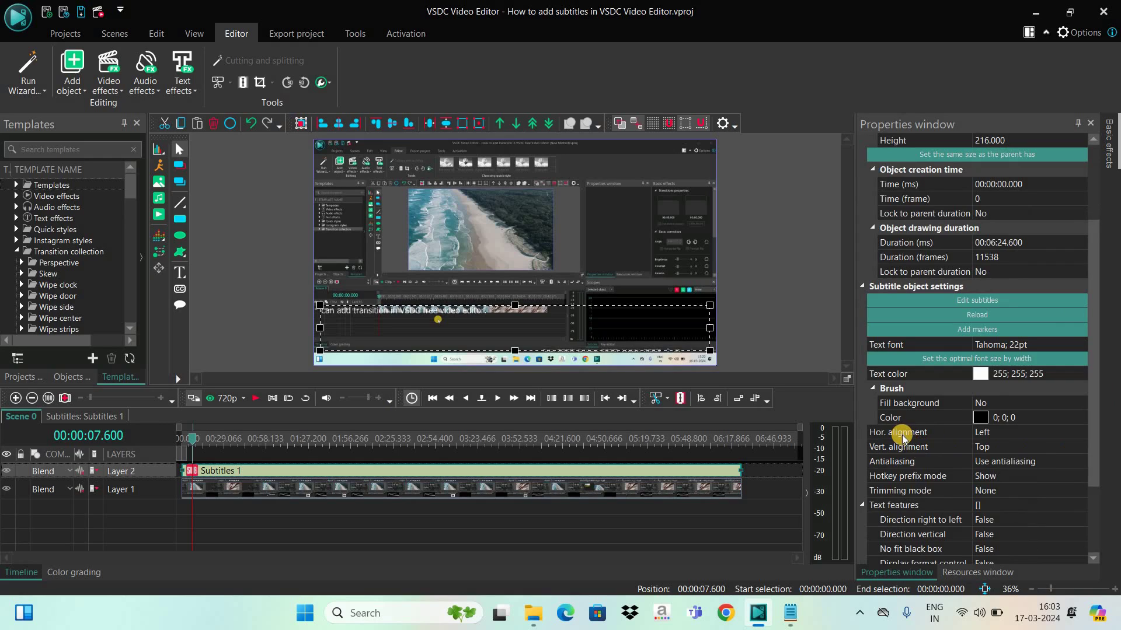
pyautogui.click(1078, 434)
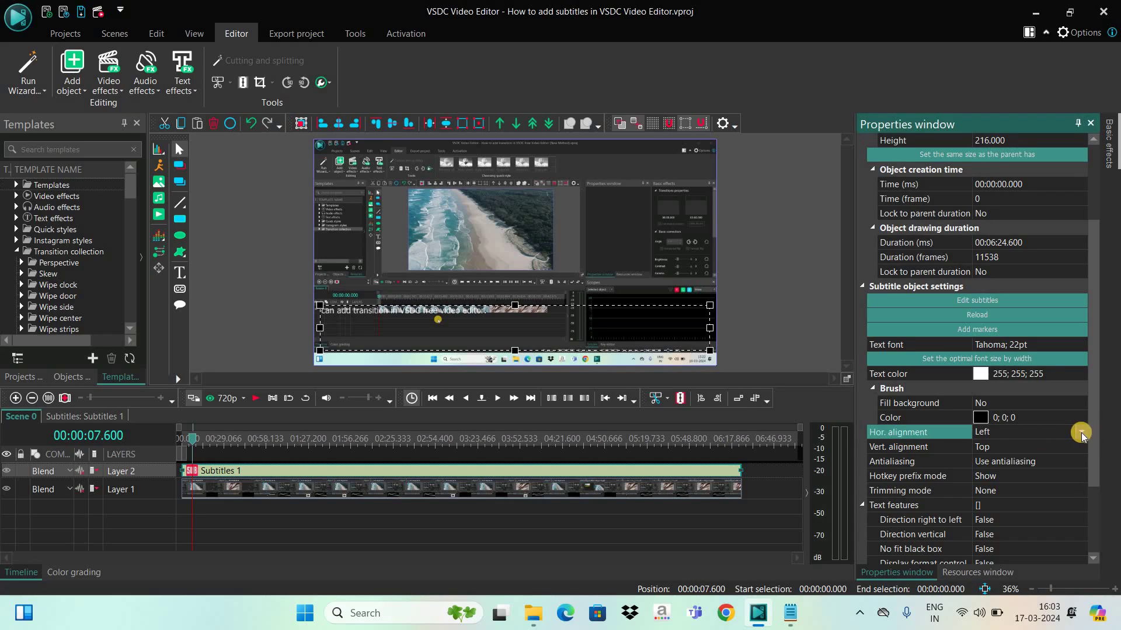
pyautogui.click(1081, 433)
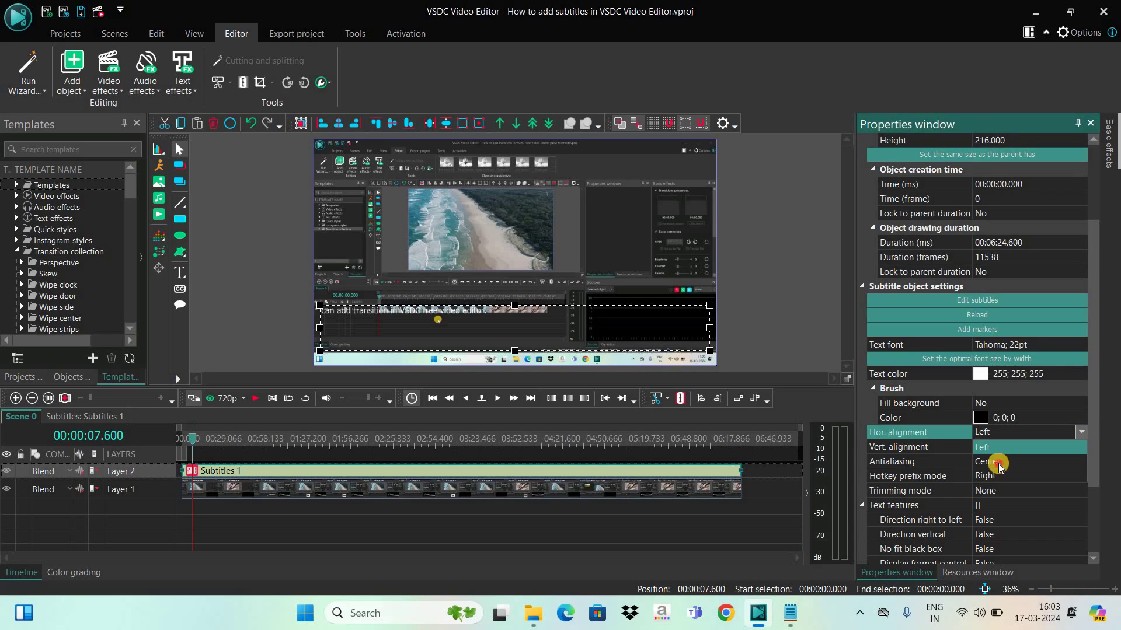
pyautogui.click(973, 461)
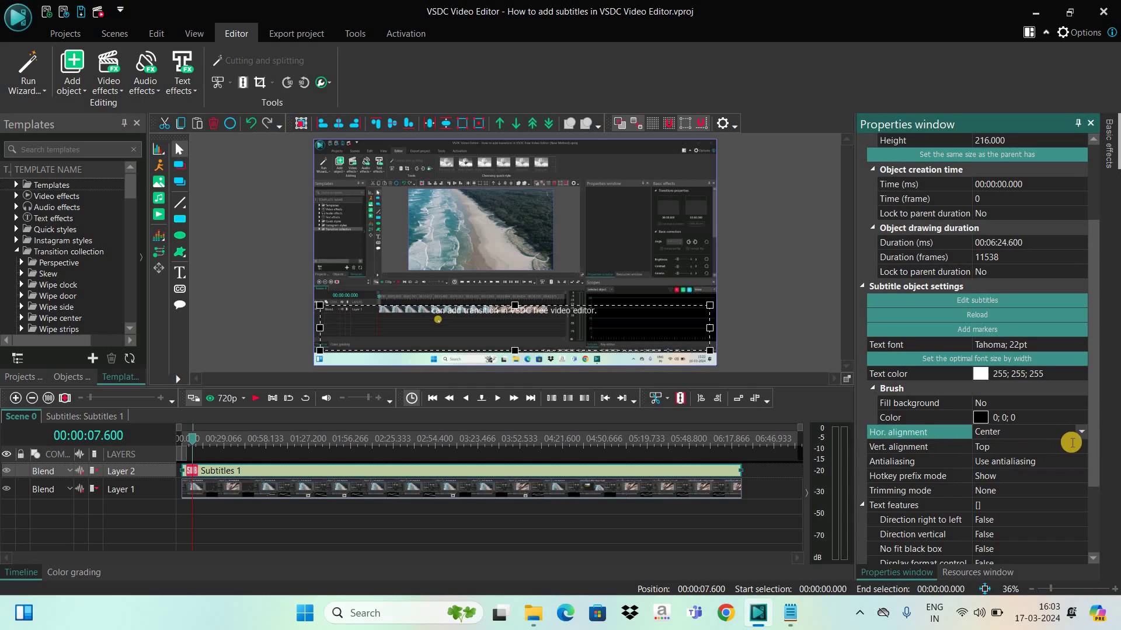
pyautogui.click(1069, 446)
pyautogui.click(1081, 447)
pyautogui.click(1025, 480)
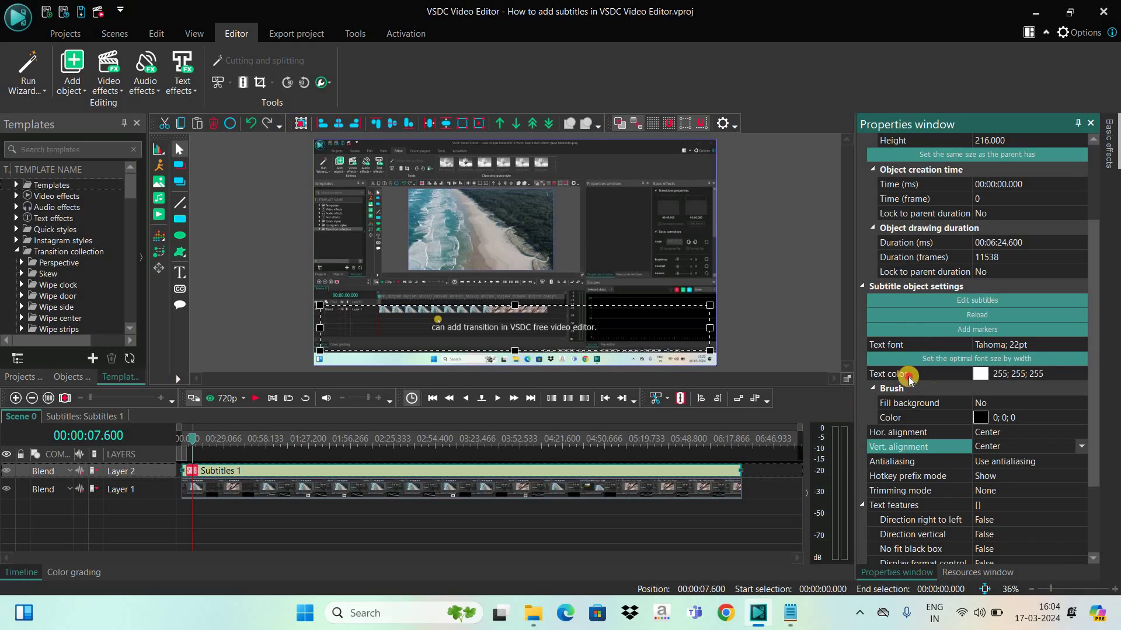
# - Set the subtitle text colour to yellow (255; 255; 87)
pyautogui.click(949, 377)
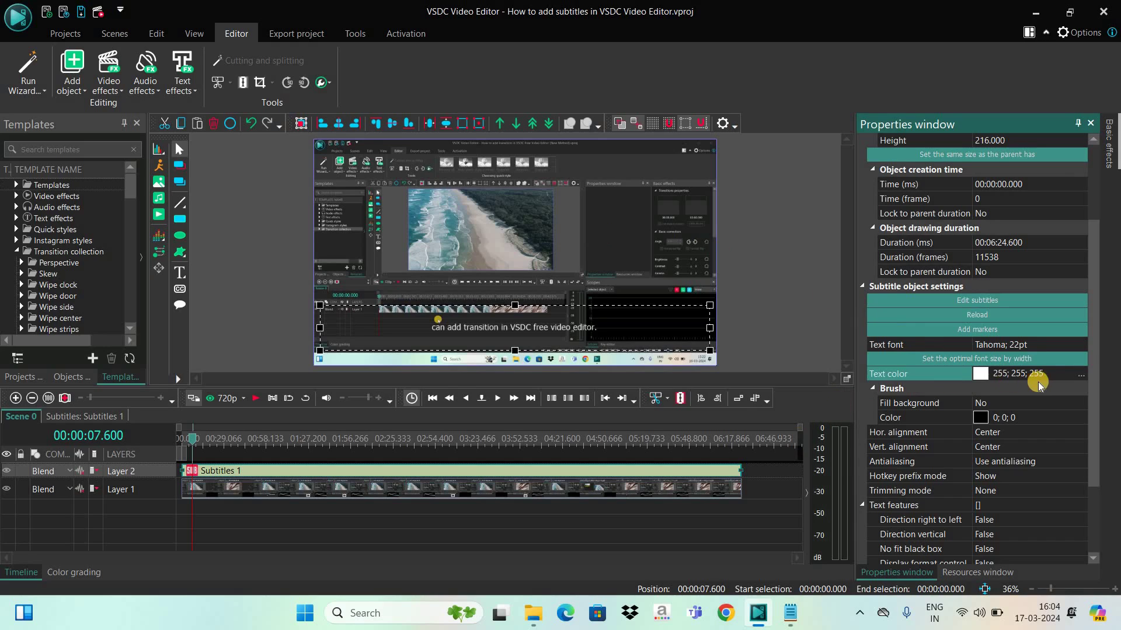
pyautogui.click(1079, 373)
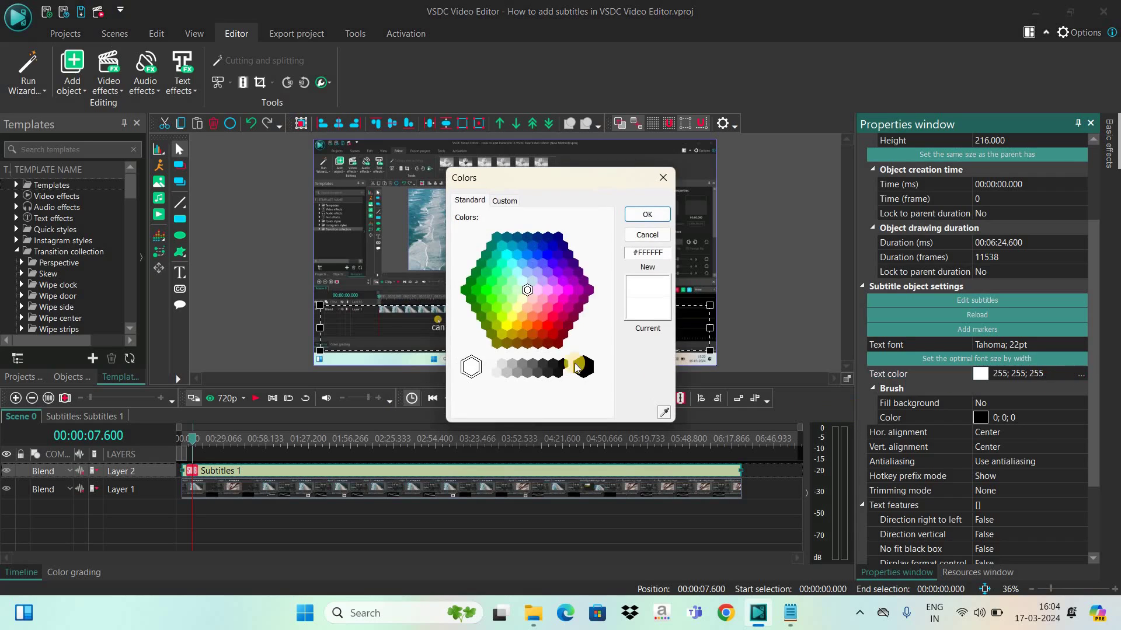
pyautogui.click(511, 315)
pyautogui.click(654, 215)
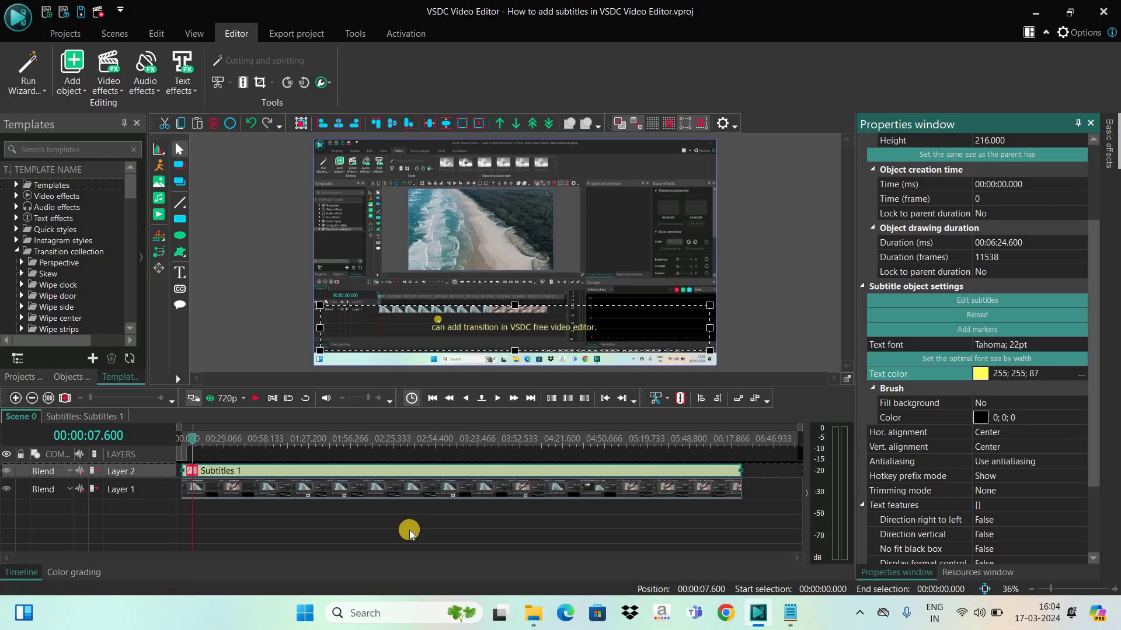
# - Delete Subtitles 1 and draw a new empty Subtitles object along the frame's bottom
pyautogui.click(386, 473)
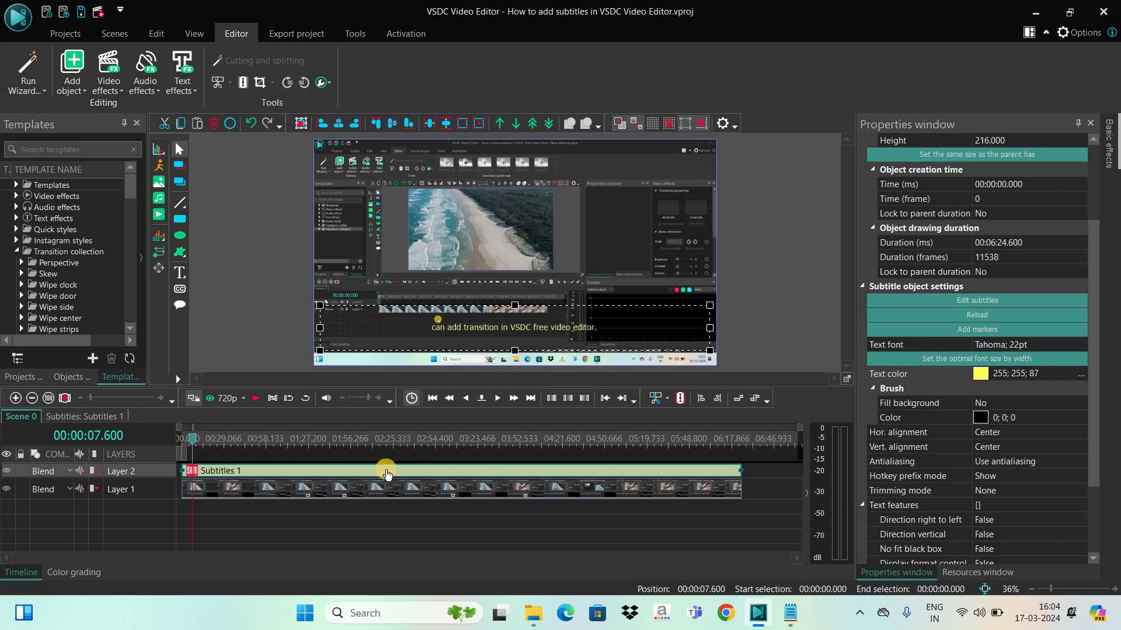
pyautogui.press('Delete')
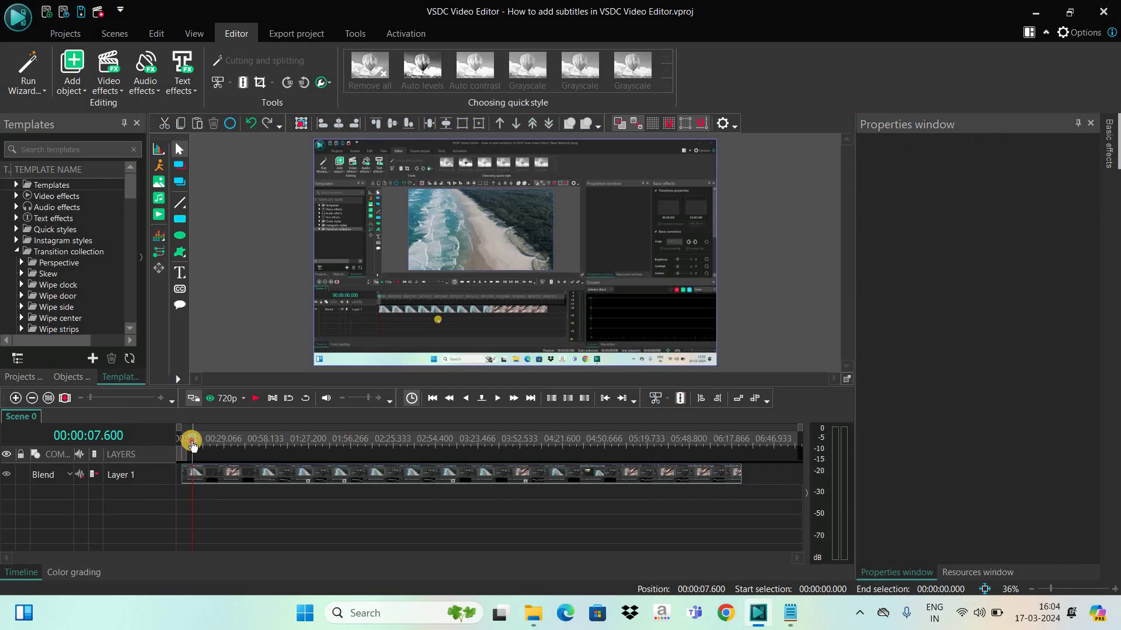
pyautogui.click(69, 85)
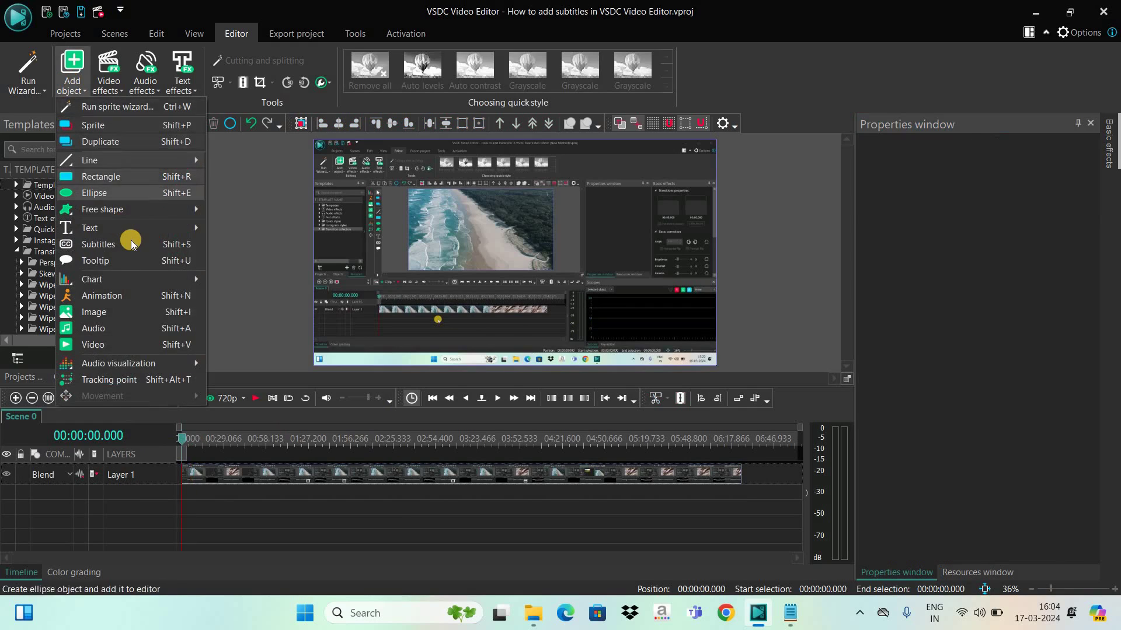
pyautogui.click(132, 244)
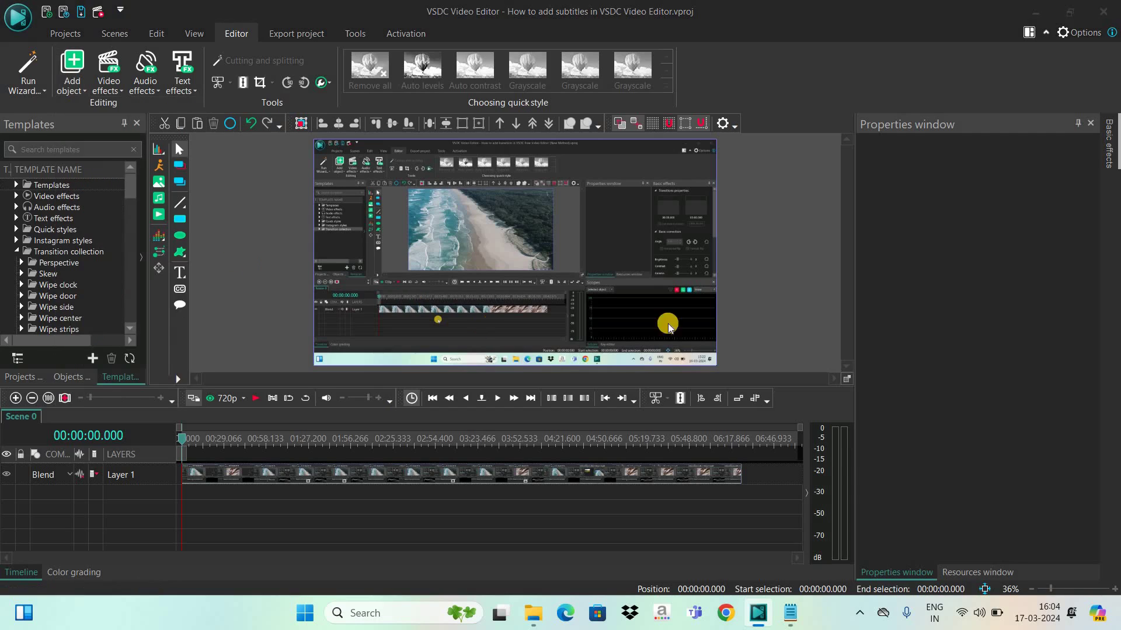
pyautogui.click(849, 432)
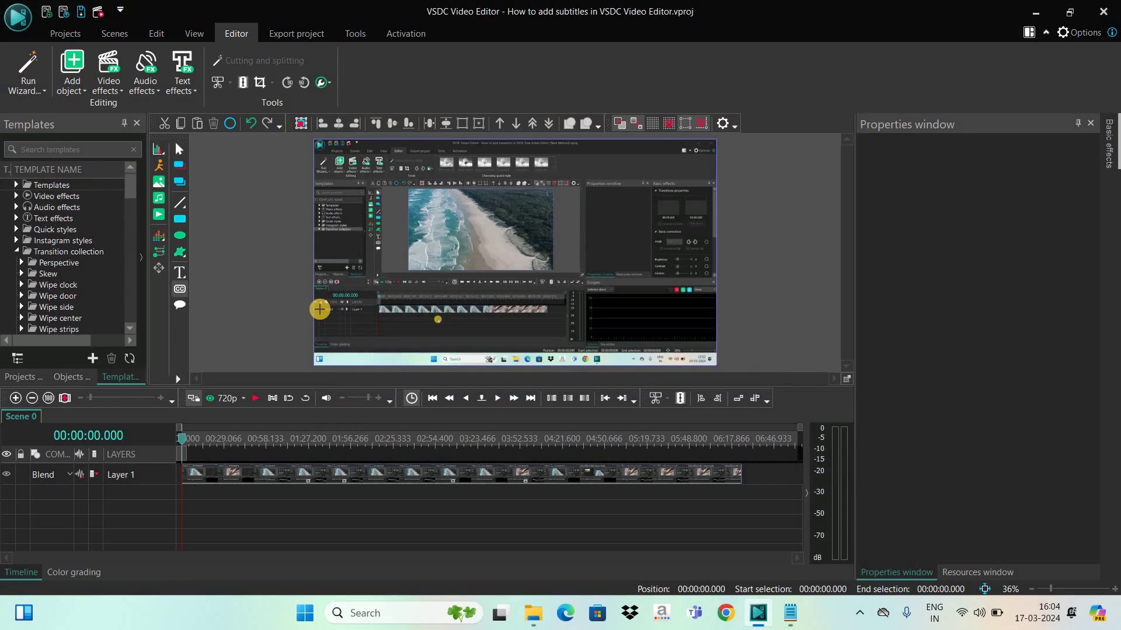
pyautogui.moveTo(319, 309); pyautogui.dragTo(407, 323)
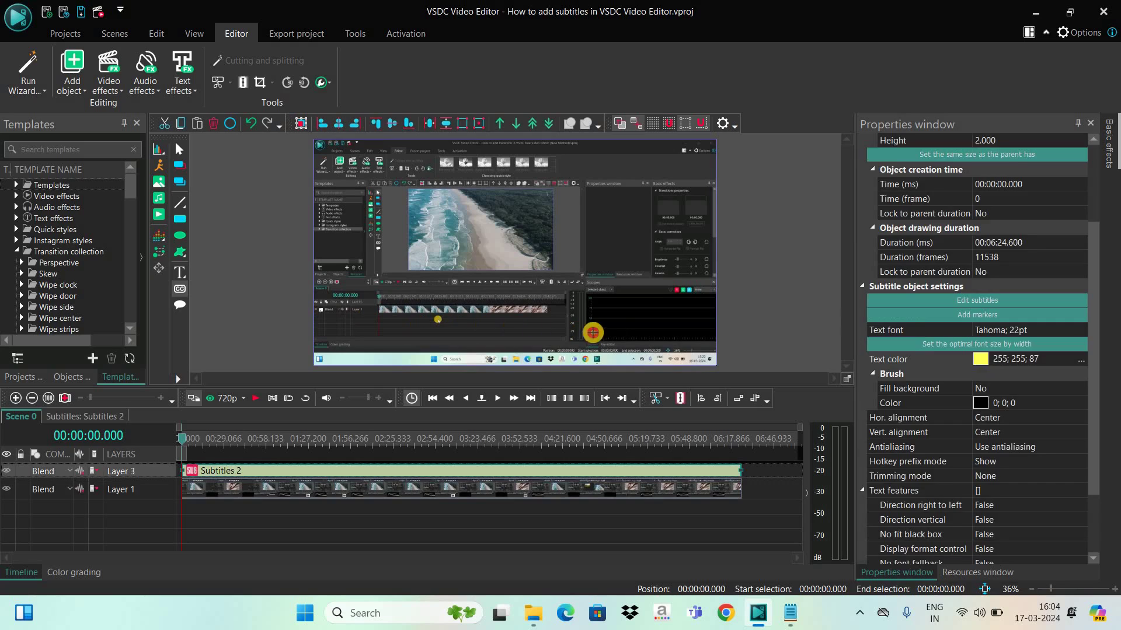
pyautogui.moveTo(672, 356); pyautogui.dragTo(710, 357)
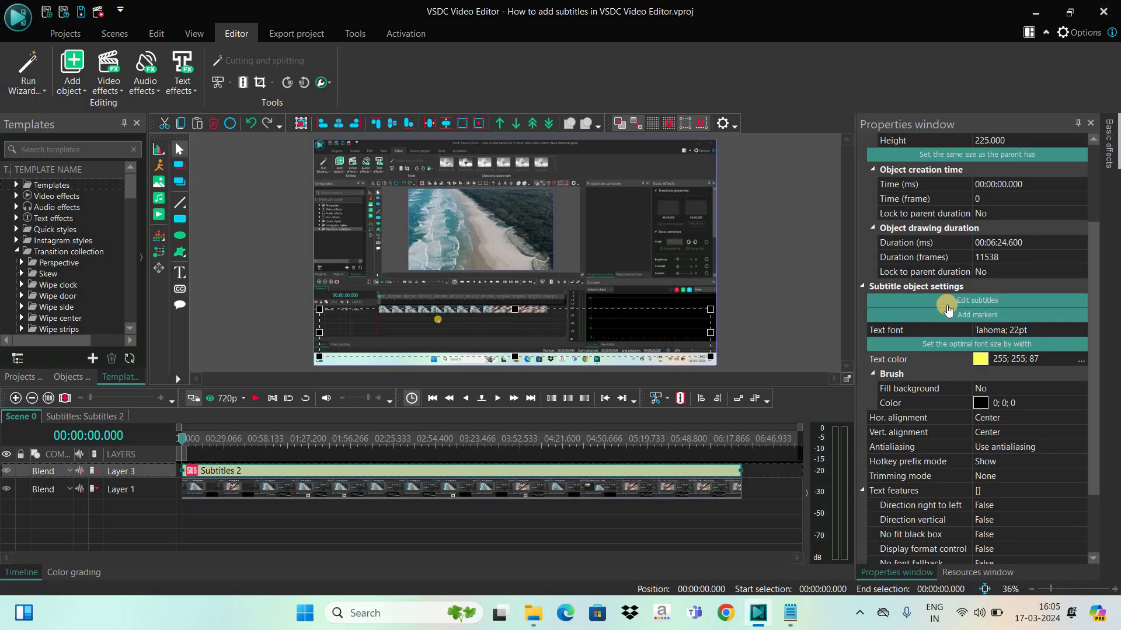
# - Open the Subtitles 2 text editor and erase its placeholder text
pyautogui.click(1053, 299)
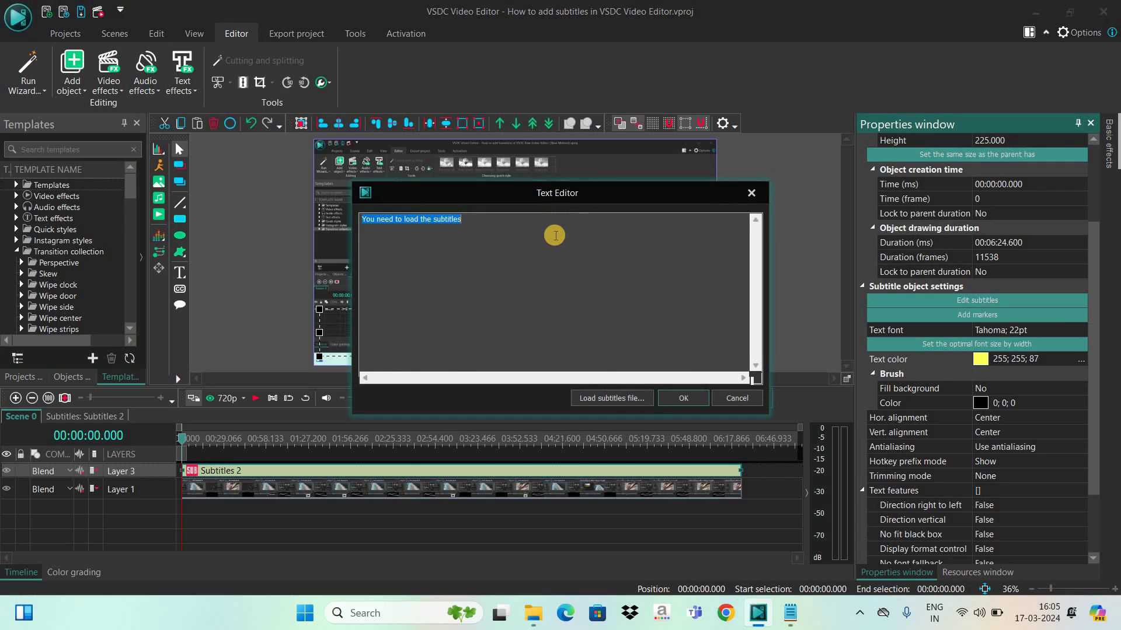
pyautogui.press('BackSpace')
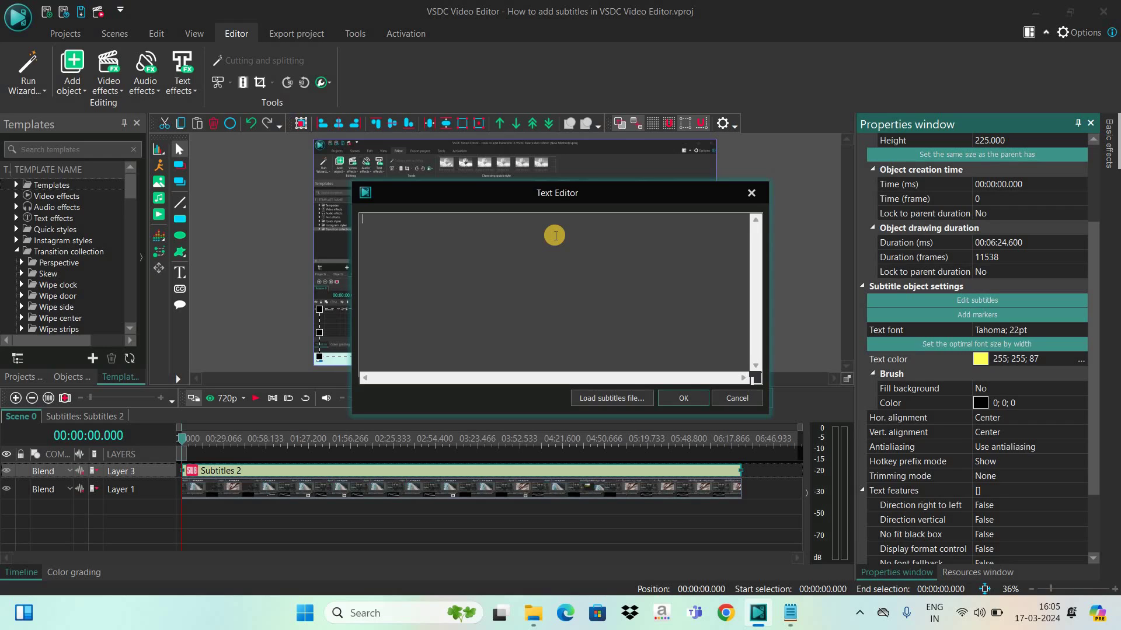
# - Copy caption block 1 from captions.srt in Notepad into VSDC's Text Editor
pyautogui.click(791, 611)
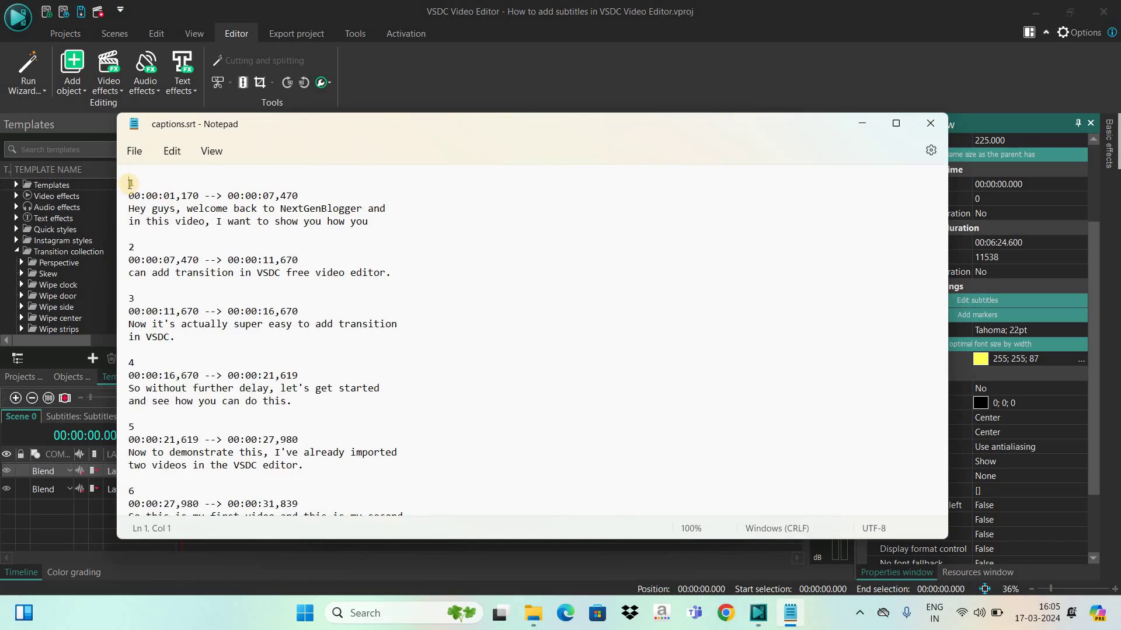
pyautogui.moveTo(131, 185); pyautogui.dragTo(169, 196)
pyautogui.moveTo(378, 225); pyautogui.dragTo(380, 227)
pyautogui.hotkey('ctrl', 'c')
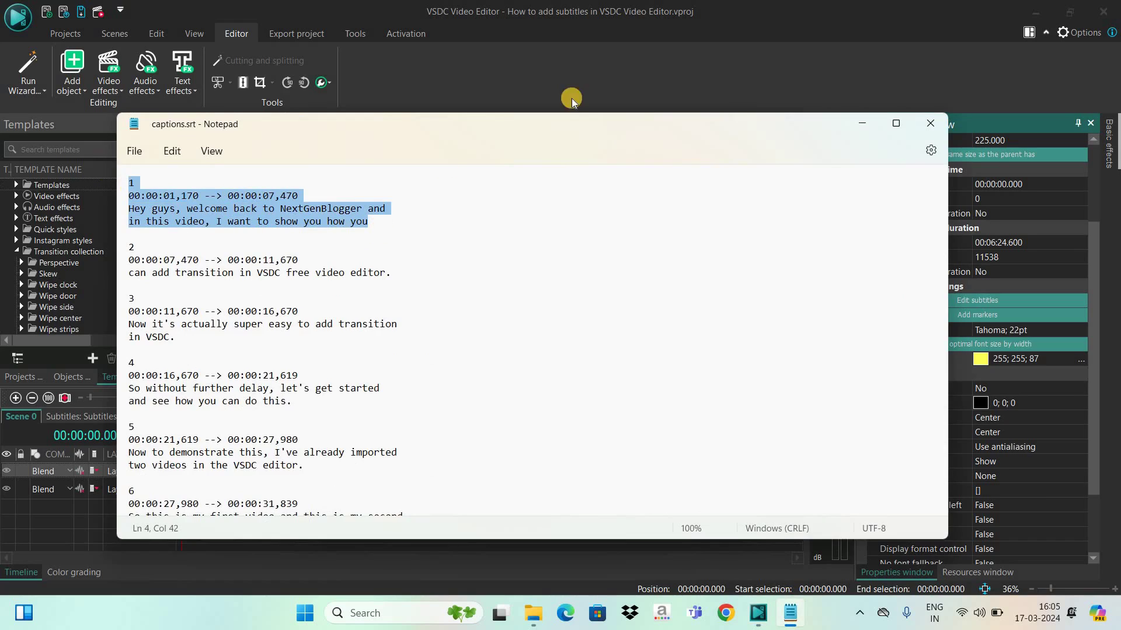
pyautogui.click(860, 128)
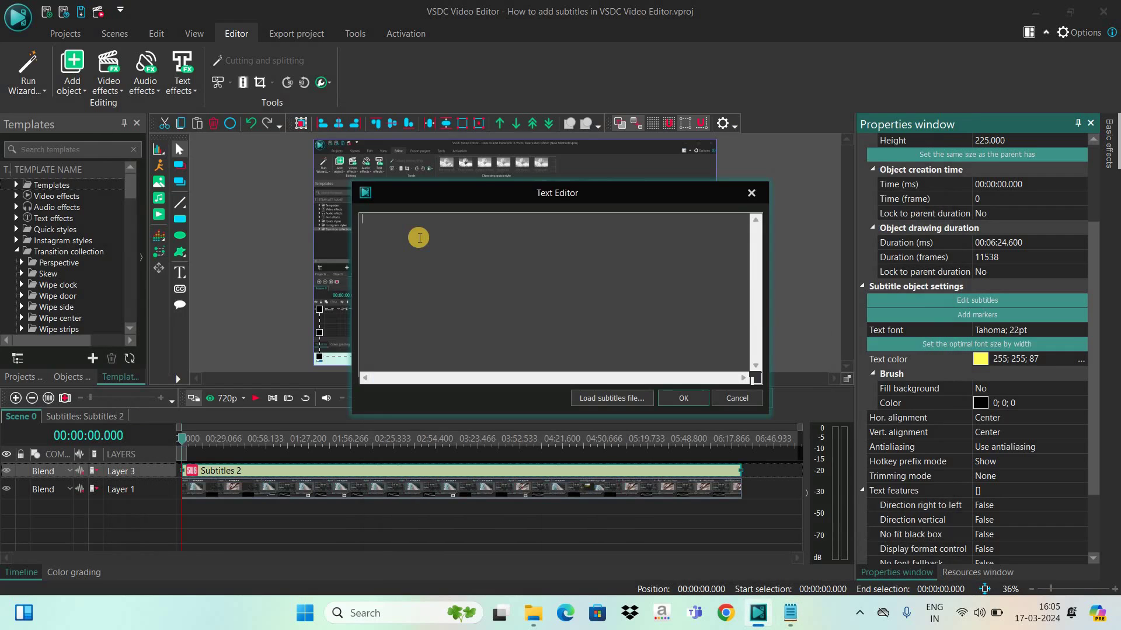
pyautogui.hotkey('ctrl', 'v')
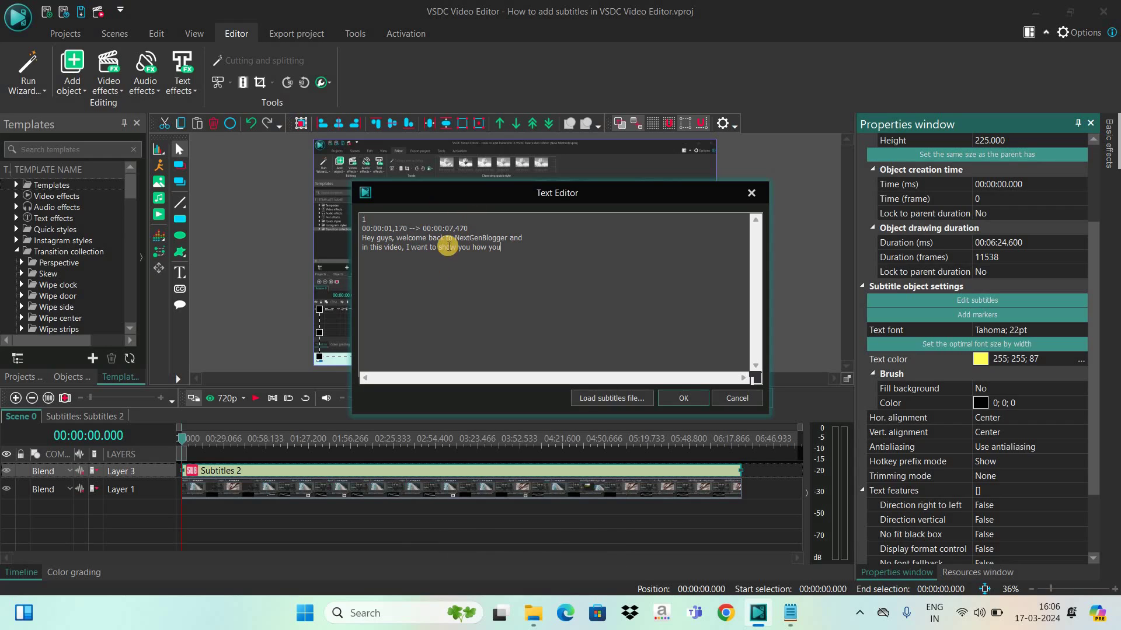
# - Replace the Text Editor contents with the entire captions.srt text from Notepad
pyautogui.click(790, 620)
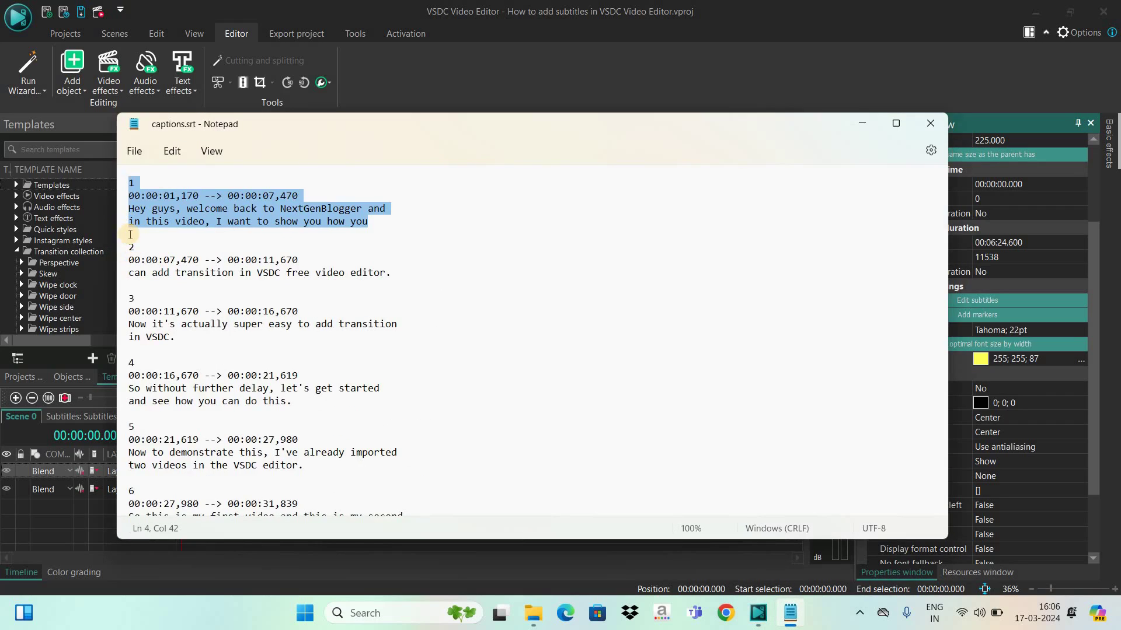
pyautogui.click(130, 234)
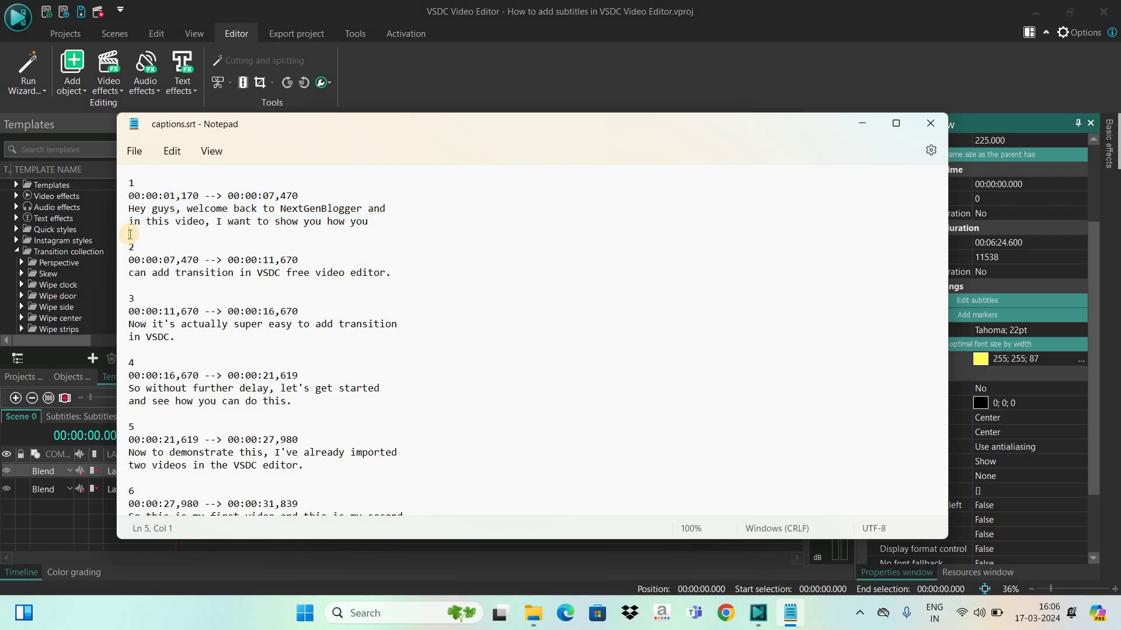
pyautogui.hotkey('ctrl', 'a')
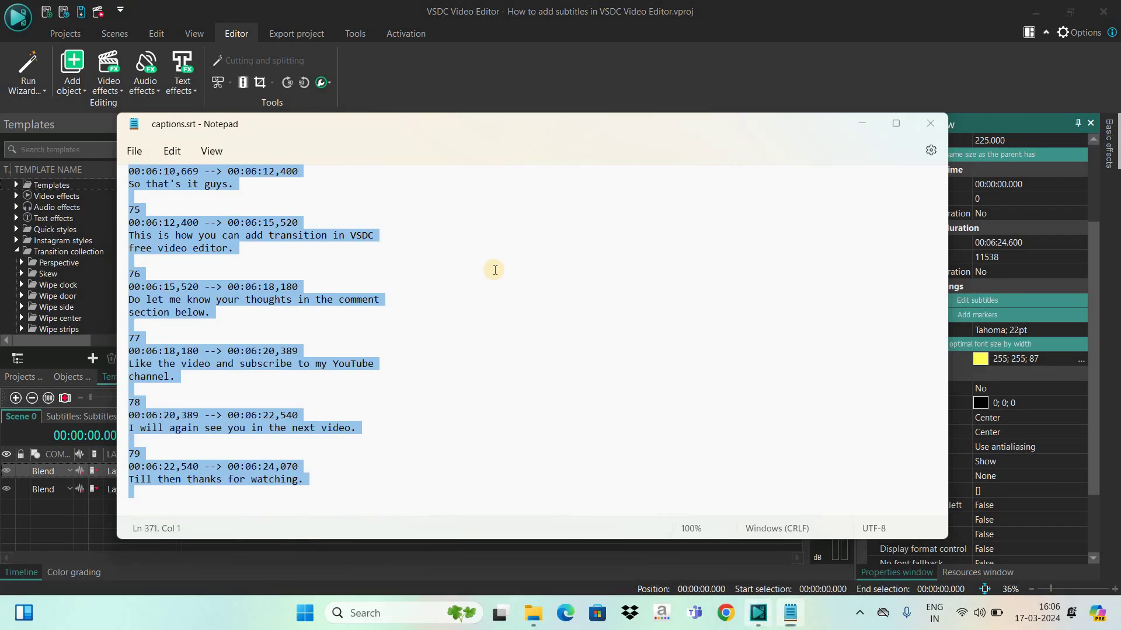
pyautogui.click(759, 613)
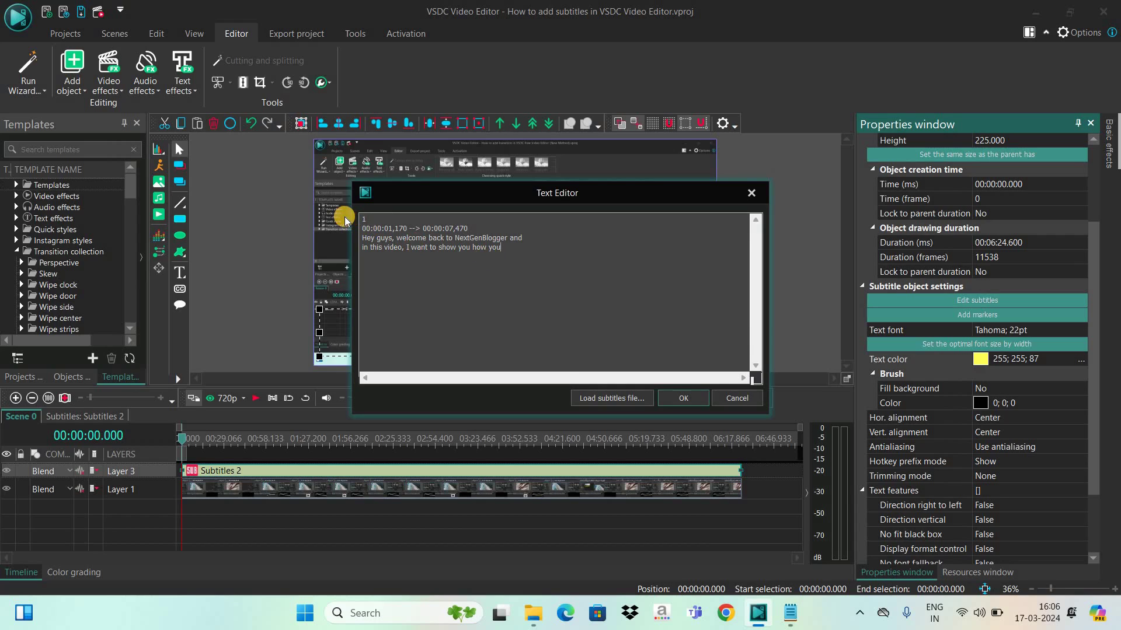
pyautogui.hotkey('ctrl', 'a')
pyautogui.hotkey('ctrl', 'v')
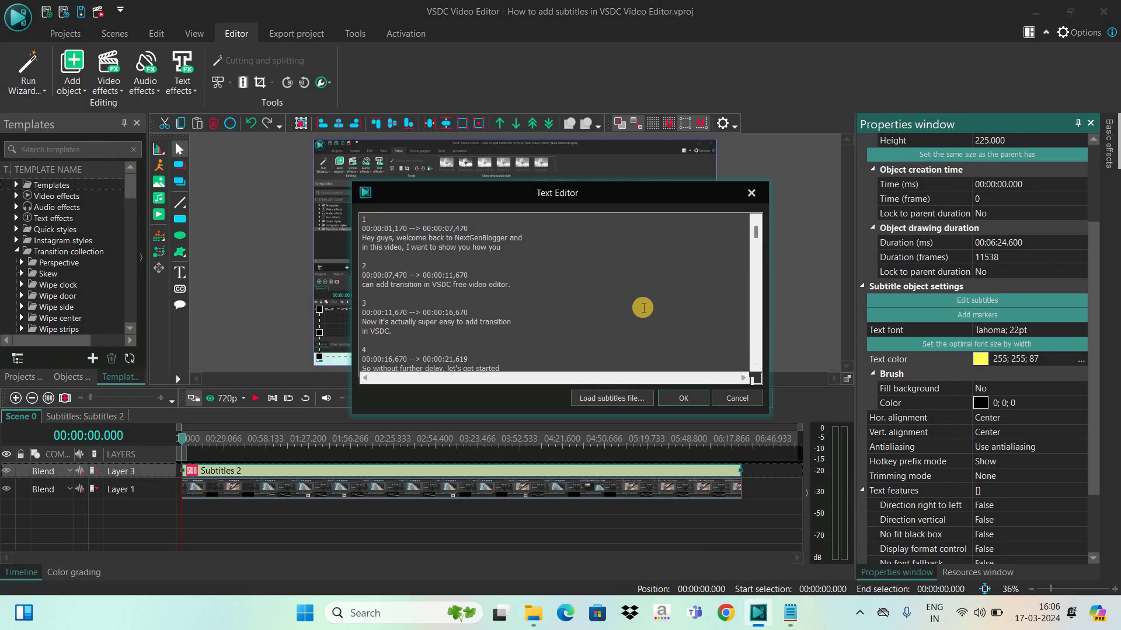
# - Apply the subtitle text, then preview the footage with the yellow caption and pause at 00:10
pyautogui.click(684, 399)
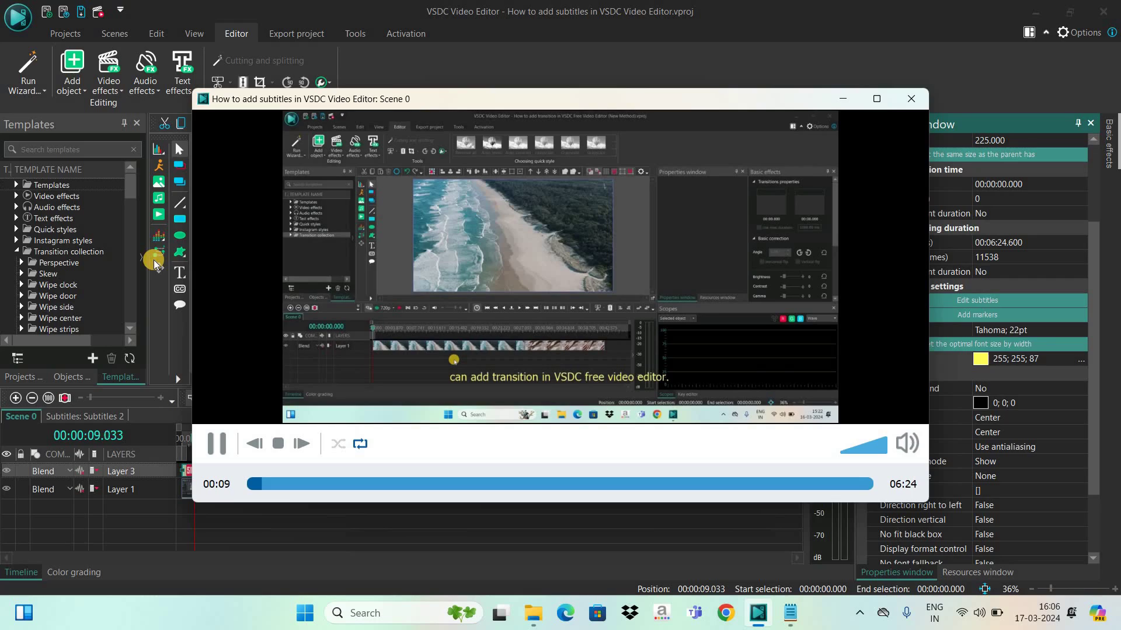
pyautogui.press('space')
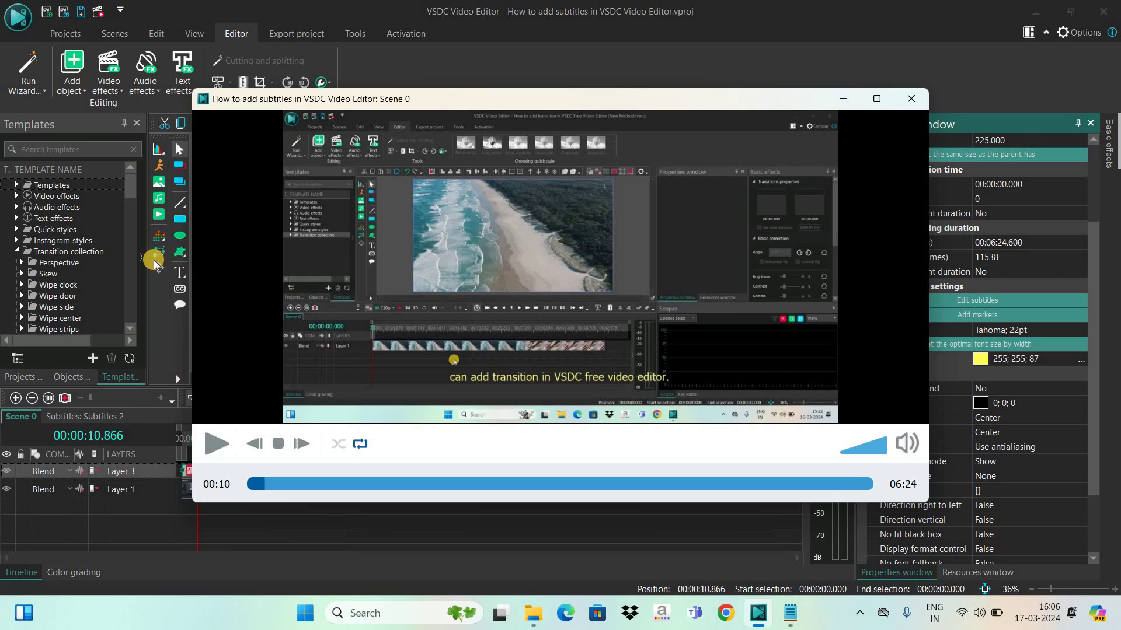